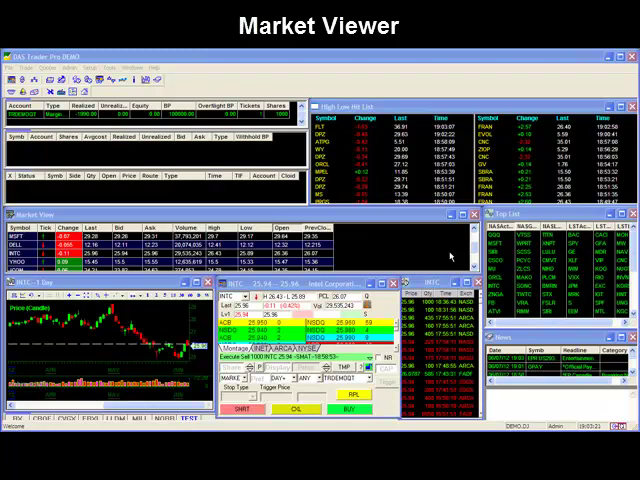
Review and apply the watch list's view settings from its right-click menu
{"action": "right_click", "coordinate": [450, 257]}
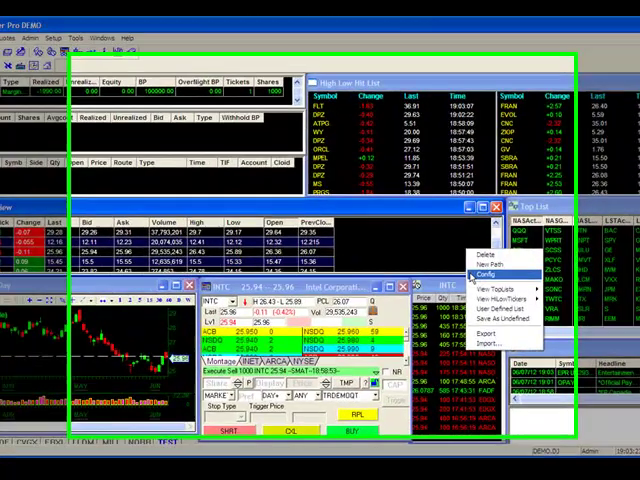
{"action": "left_click", "coordinate": [466, 272]}
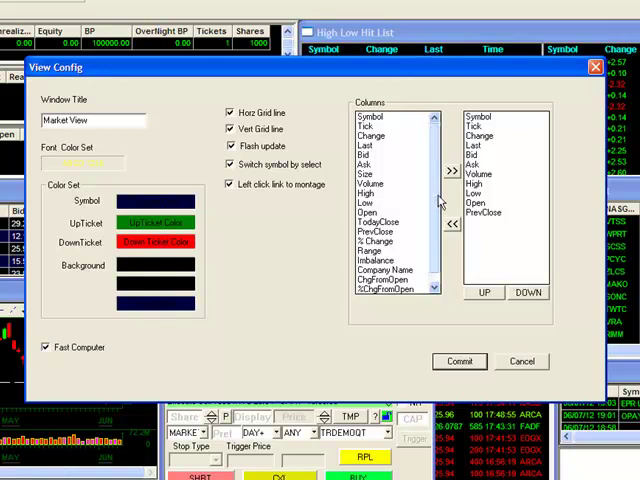
{"action": "scroll", "coordinate": [435, 200], "scroll_direction": "down", "scroll_amount": 1}
{"action": "scroll", "coordinate": [432, 200], "scroll_direction": "up", "scroll_amount": 1}
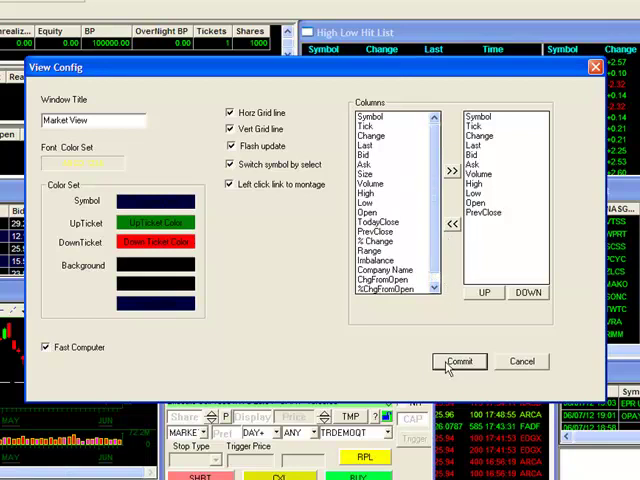
{"action": "left_click", "coordinate": [459, 361]}
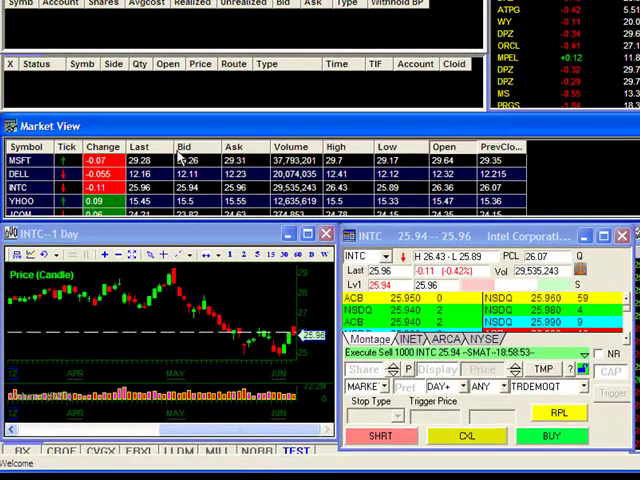
Select the DELL row so the chart and order-entry windows link to DELL
{"action": "left_click", "coordinate": [27, 176]}
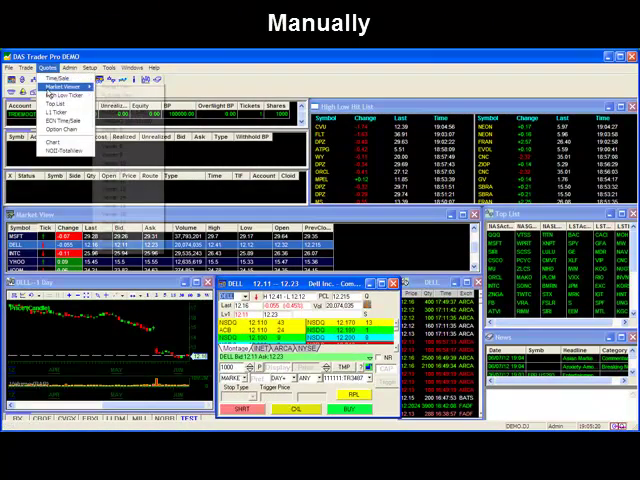
{"action": "mouse_move", "coordinate": [62, 87]}
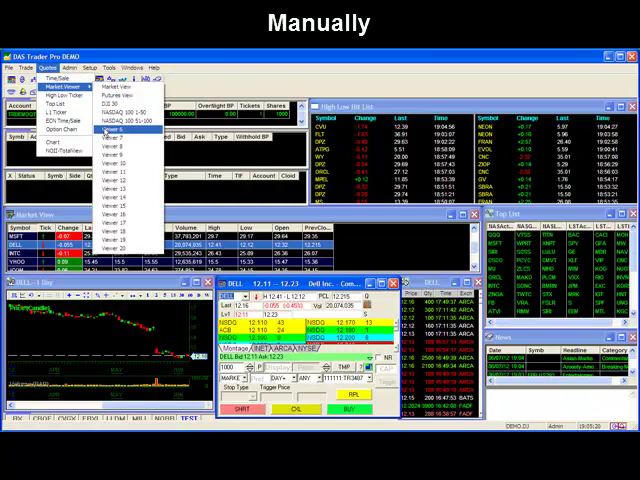
Start an empty Market Viewer (Viewer 6) and enter MSFT as its first symbol
{"action": "left_click", "coordinate": [104, 130]}
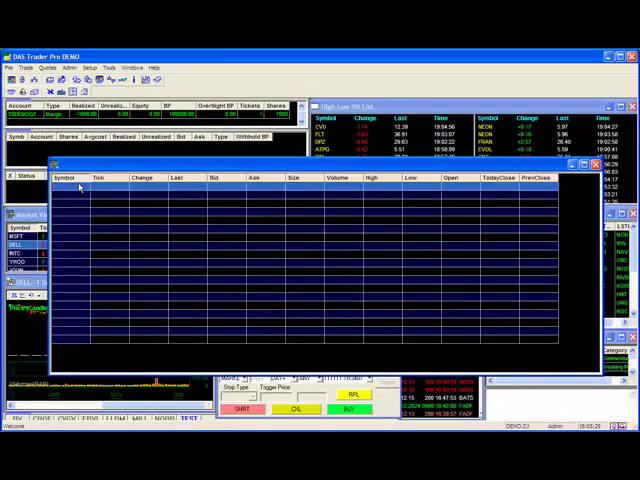
{"action": "left_click", "coordinate": [70, 186]}
{"action": "type", "text": "MSFT"}
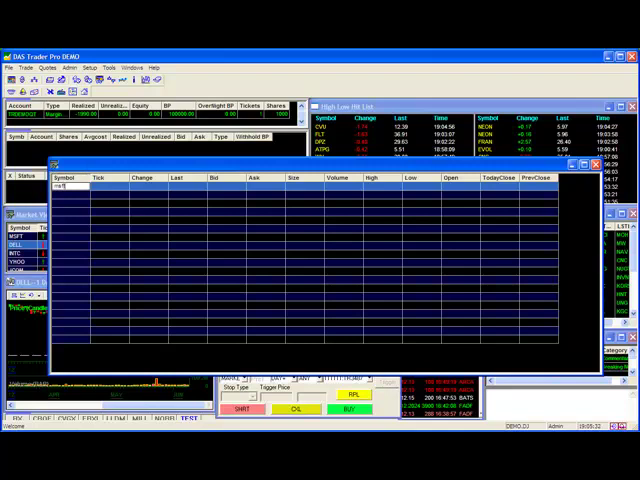
{"action": "key", "text": "Return"}
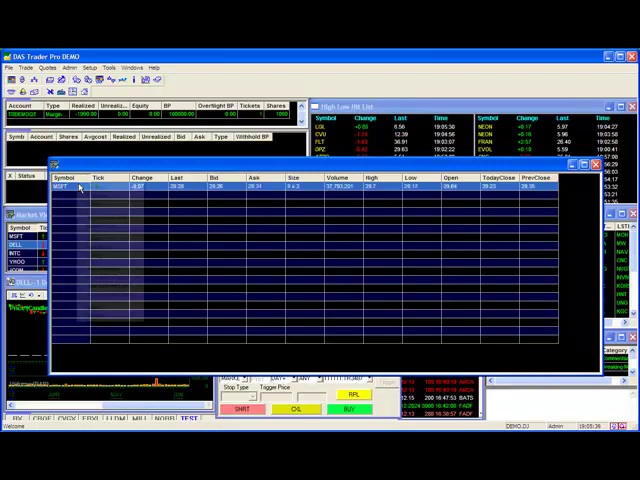
Delete the MSFT row so the new viewer is empty again
{"action": "right_click", "coordinate": [80, 188]}
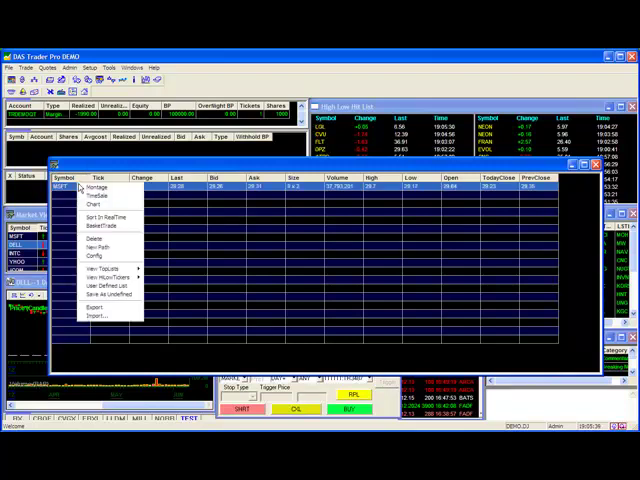
{"action": "left_click", "coordinate": [88, 239]}
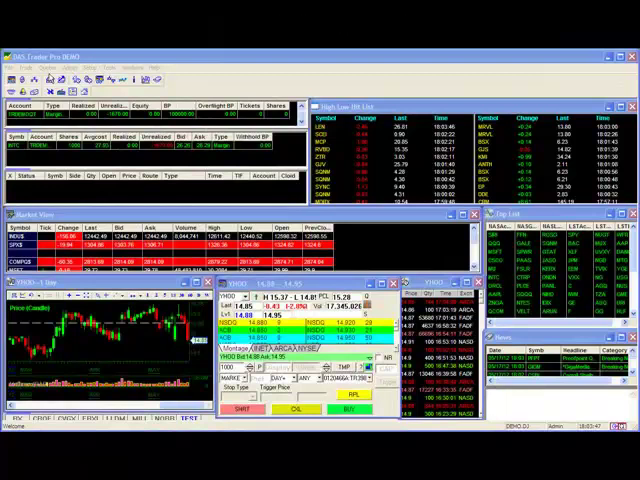
Bring up the AAPL option chain and select a block of call option rows for copying
{"action": "left_click", "coordinate": [47, 67]}
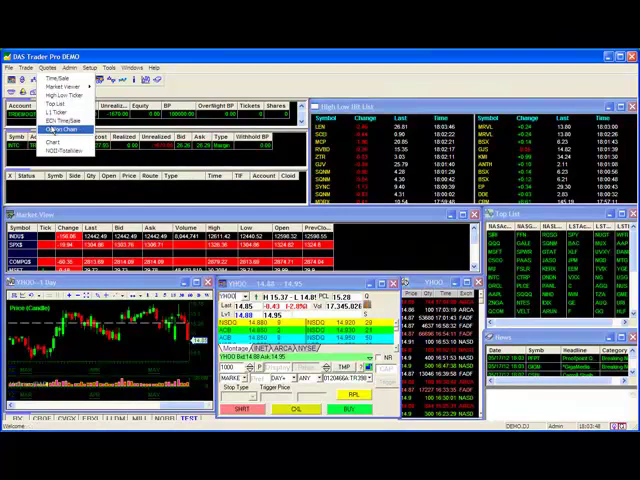
{"action": "left_click", "coordinate": [57, 128]}
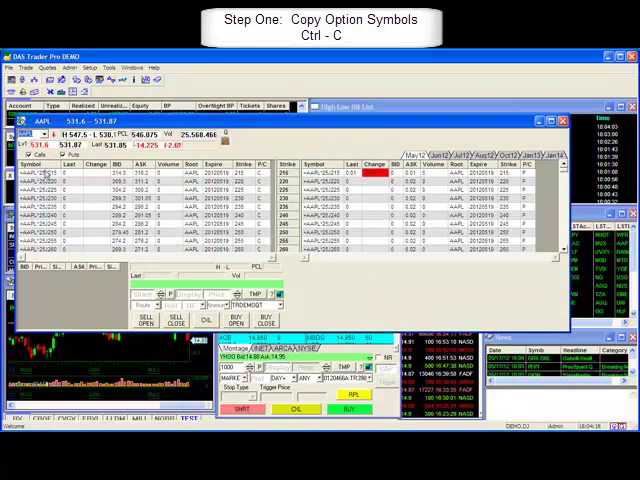
{"action": "mouse_move", "coordinate": [46, 174]}
{"action": "left_mouse_down"}
{"action": "mouse_move", "coordinate": [62, 213]}
{"action": "mouse_move", "coordinate": [62, 250]}
{"action": "left_mouse_up"}
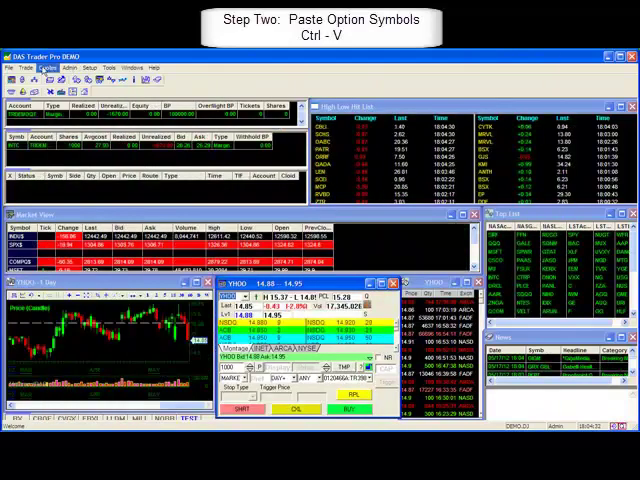
Start Market Viewer 10 and paste the copied AAPL option symbols into its grid
{"action": "left_click", "coordinate": [48, 67]}
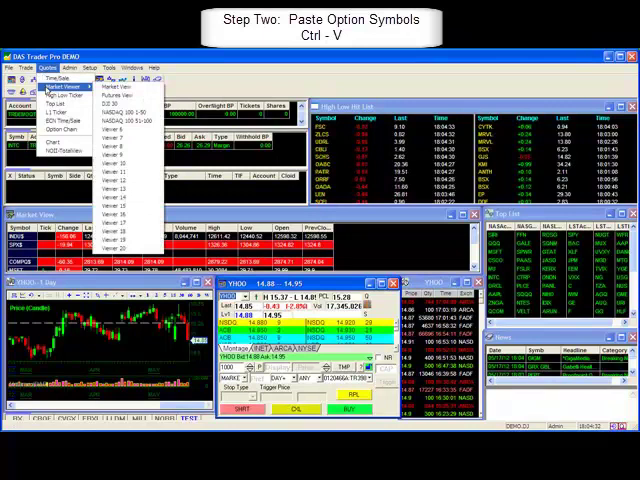
{"action": "mouse_move", "coordinate": [64, 87]}
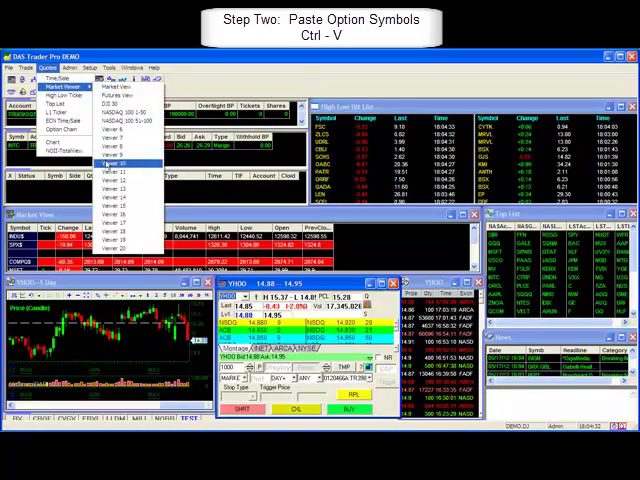
{"action": "left_click", "coordinate": [106, 158]}
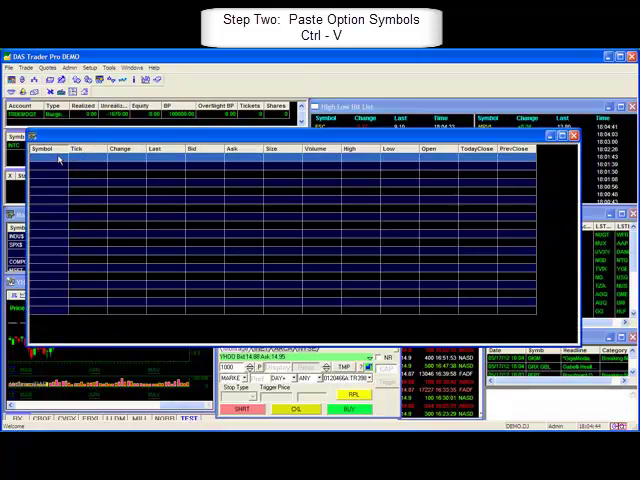
{"action": "key", "text": "ctrl+v"}
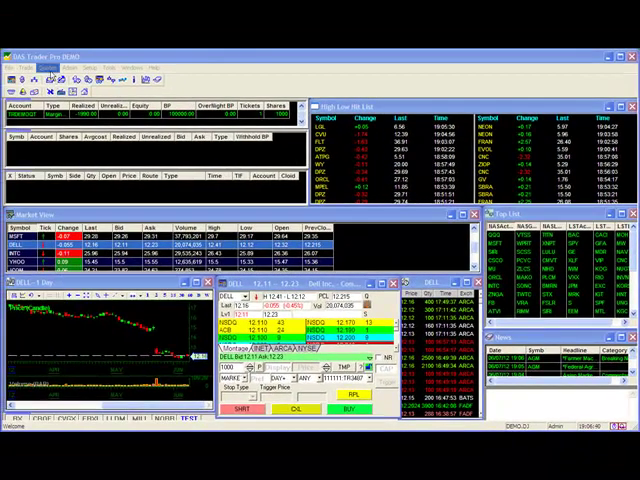
Start Market Viewer 5 and fill it with the NASDAQ Actives top list
{"action": "left_click", "coordinate": [48, 67]}
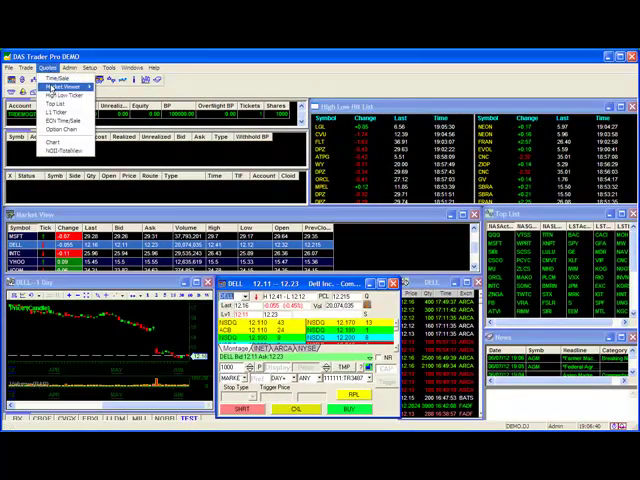
{"action": "mouse_move", "coordinate": [63, 87]}
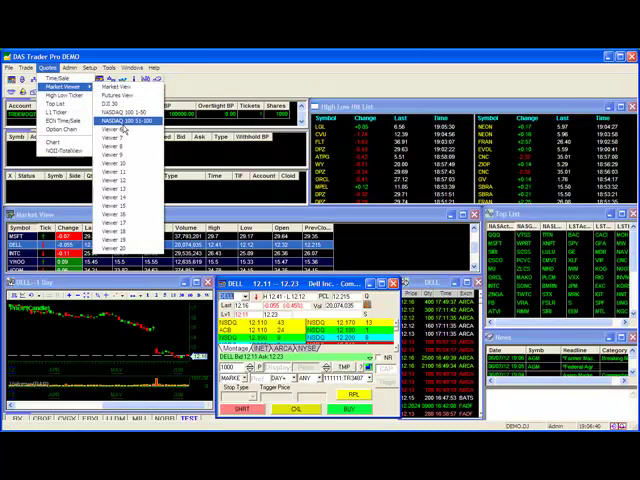
{"action": "left_click", "coordinate": [123, 128]}
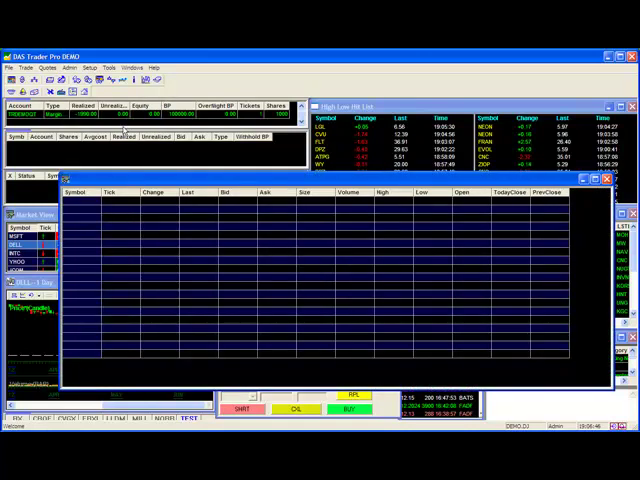
{"action": "right_click", "coordinate": [135, 238]}
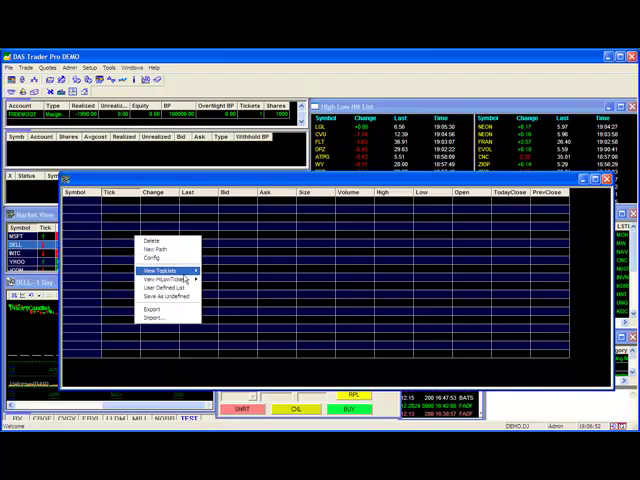
{"action": "mouse_move", "coordinate": [160, 270]}
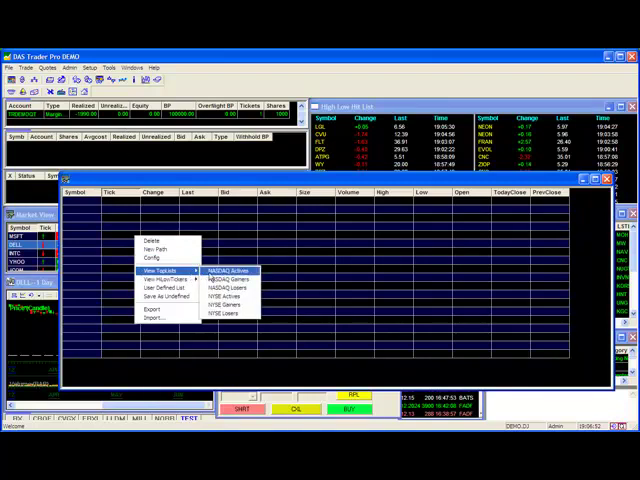
{"action": "left_click", "coordinate": [228, 270]}
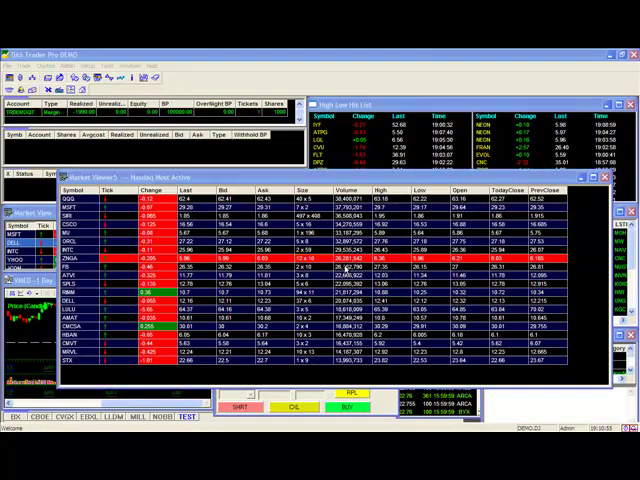
Export the Nasdaq Most Active list to a file named Nasdaq Actives and close the viewer
{"action": "right_click", "coordinate": [157, 251]}
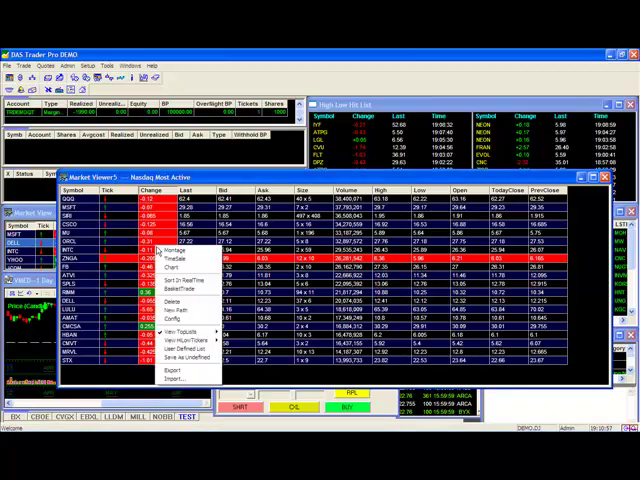
{"action": "left_click", "coordinate": [172, 368]}
{"action": "type", "text": "as"}
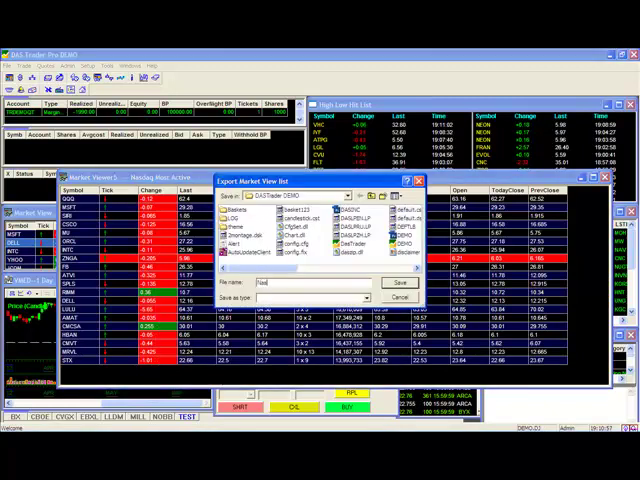
{"action": "type", "text": "daq"}
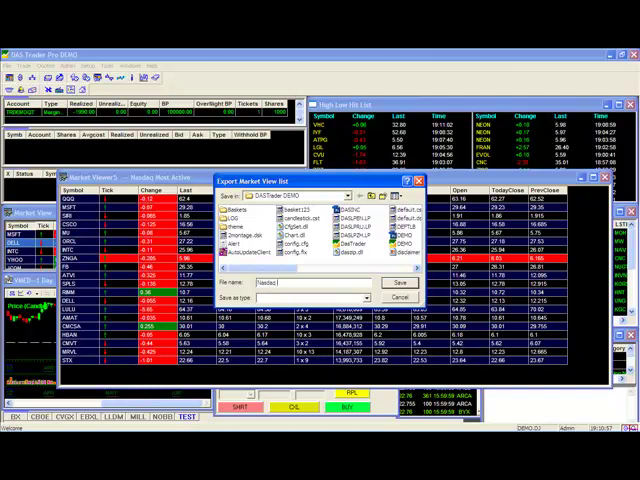
{"action": "type", "text": " Actives"}
{"action": "left_click", "coordinate": [399, 283]}
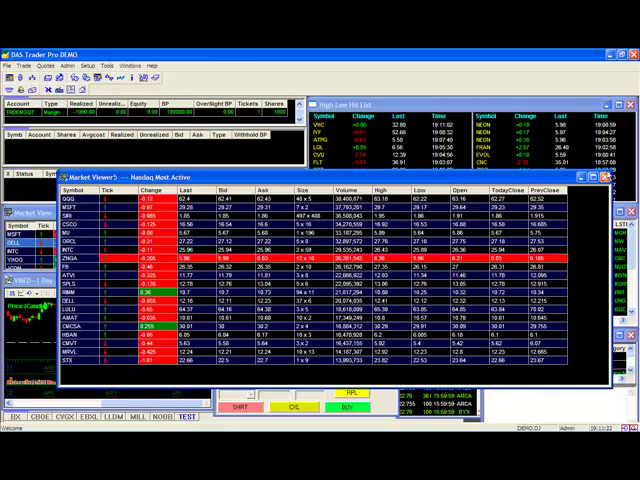
{"action": "left_click", "coordinate": [607, 177]}
Start Market Viewer 7 and bring up its right-click options menu
{"action": "left_click", "coordinate": [45, 65]}
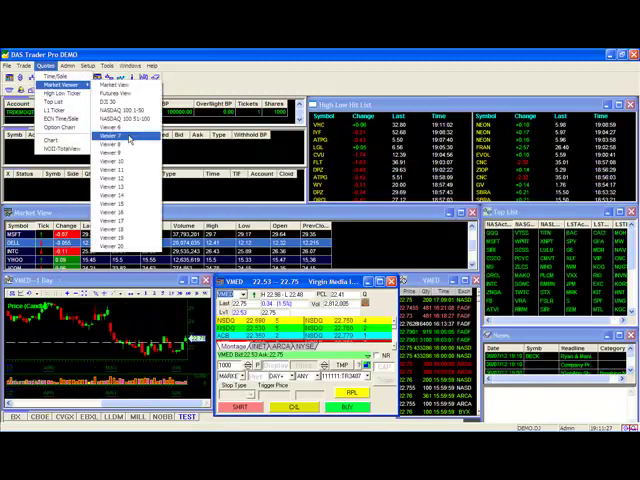
{"action": "left_click", "coordinate": [100, 95]}
{"action": "right_click", "coordinate": [120, 232]}
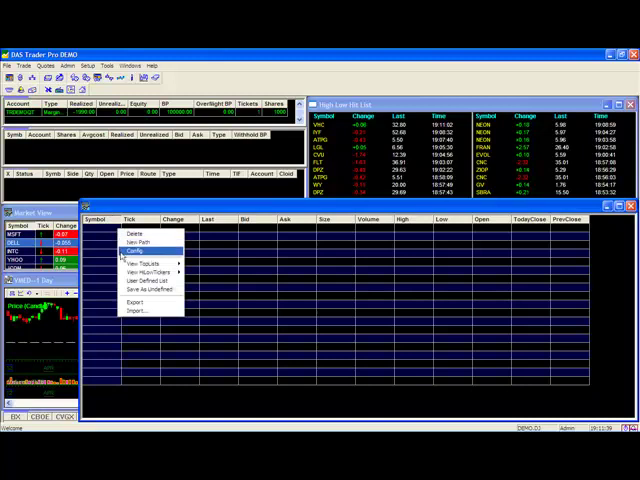
Import the saved Nasdaq Actives file so its symbols load with live quotes
{"action": "left_click", "coordinate": [133, 310]}
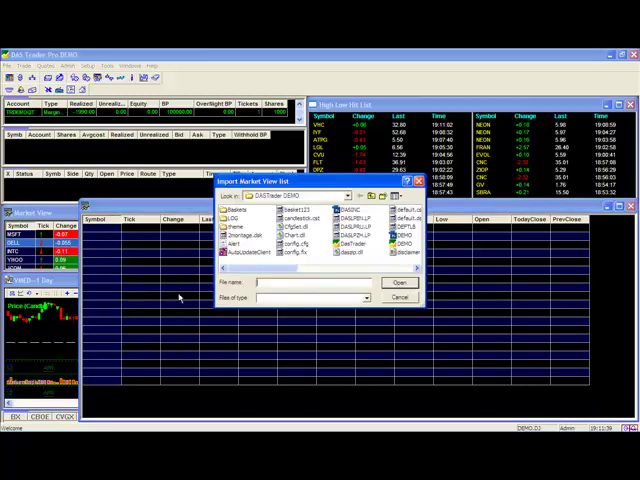
{"action": "type", "text": "nas"}
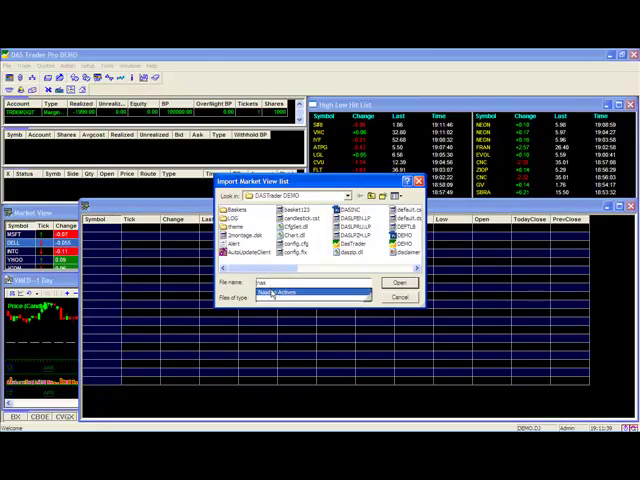
{"action": "left_click", "coordinate": [271, 290]}
{"action": "left_click", "coordinate": [399, 282]}
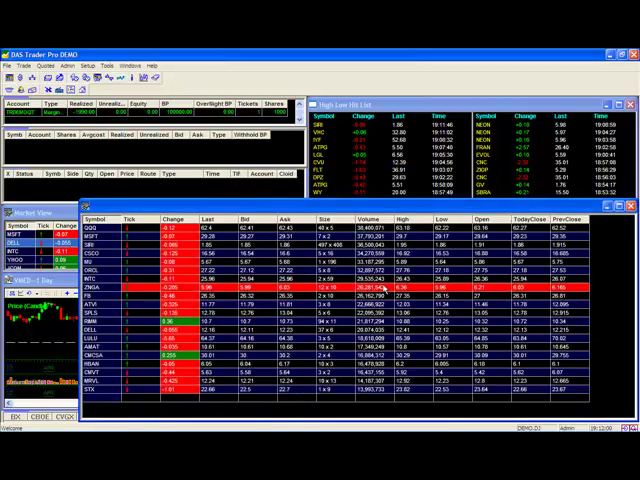